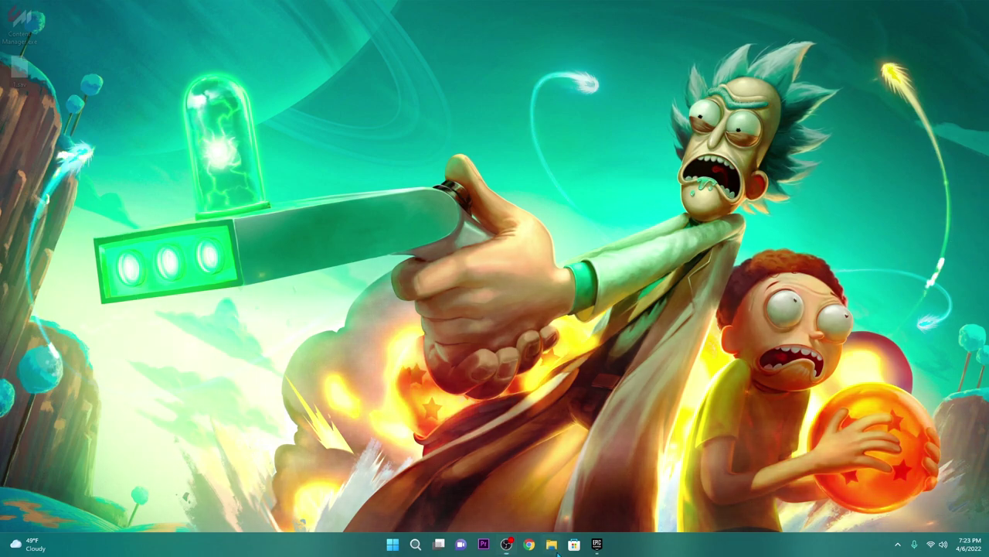
Open File Explorer and browse the C: drive's Users folder to the user's Documents folder
click(551, 545)
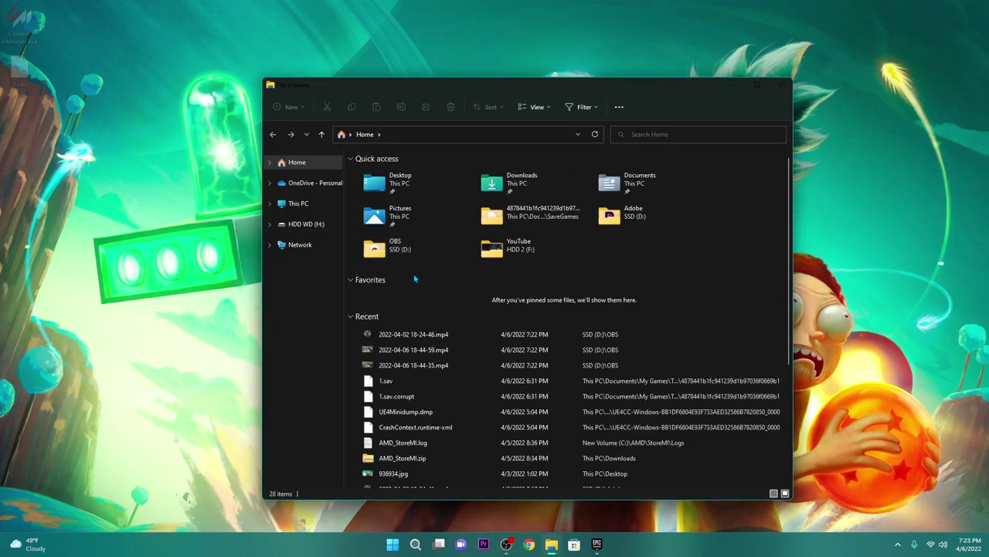
drag(515, 78, 457, 52)
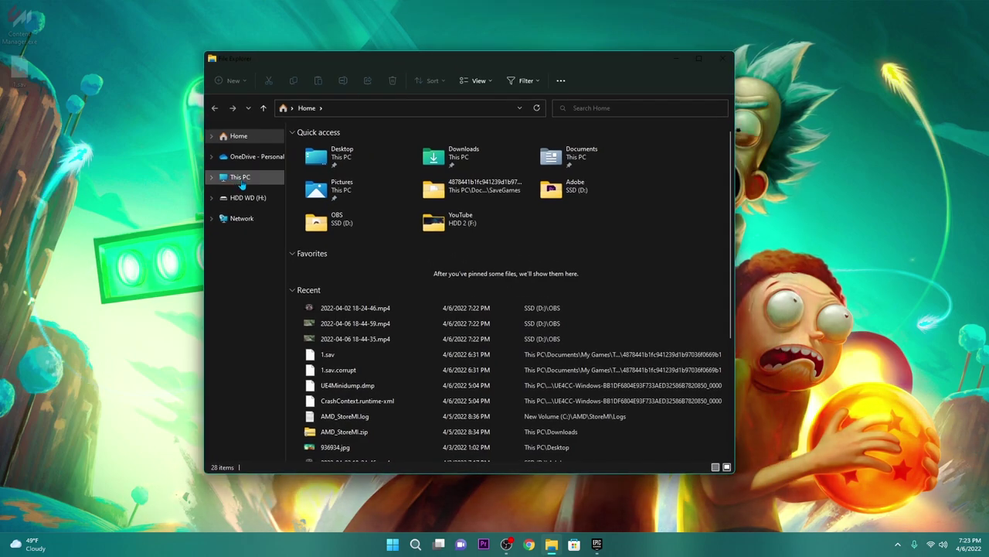
click(242, 179)
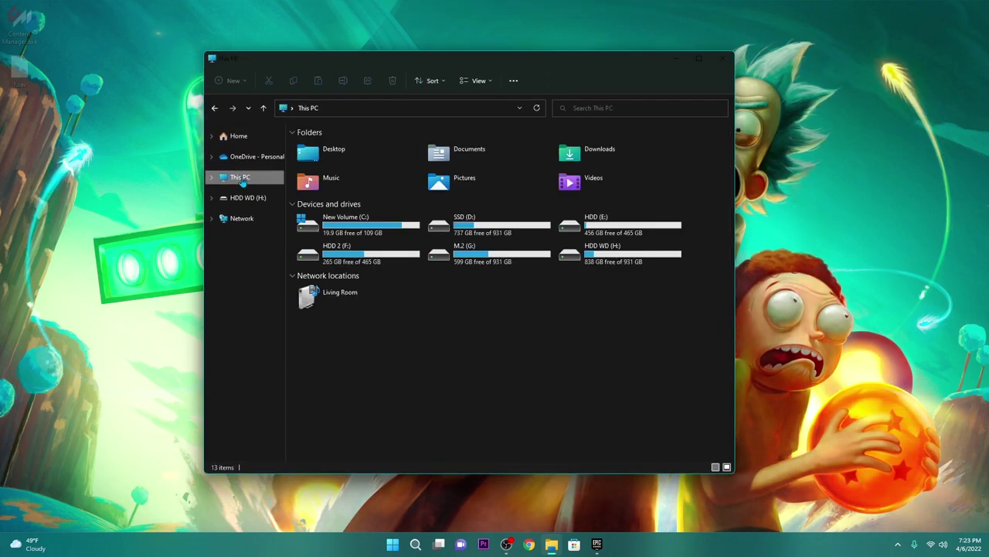
double_click(349, 231)
double_click(354, 305)
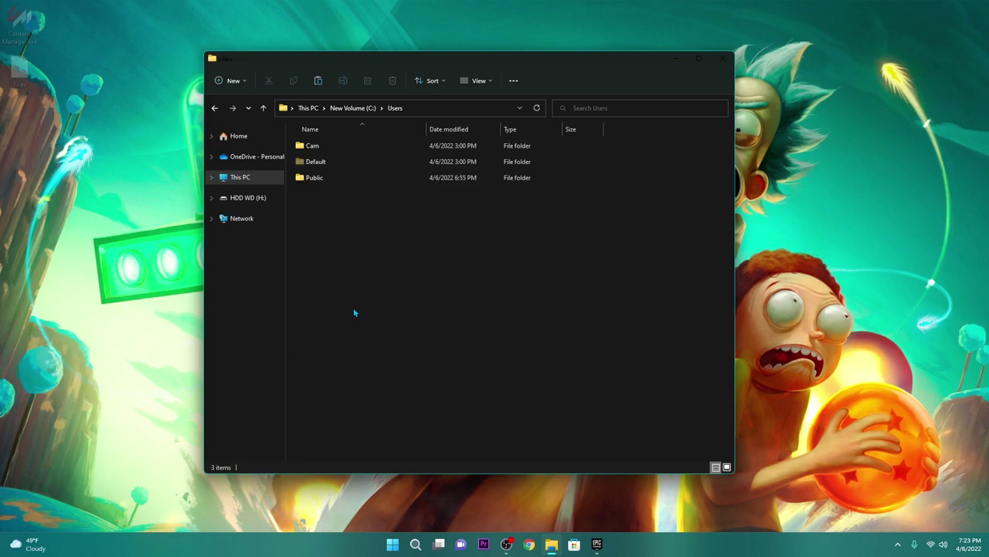
double_click(340, 147)
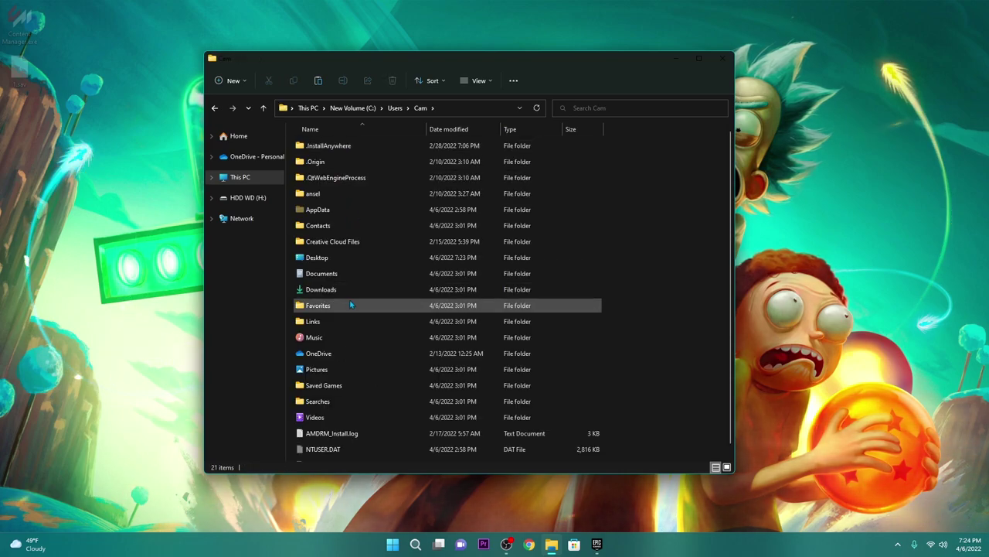
double_click(337, 273)
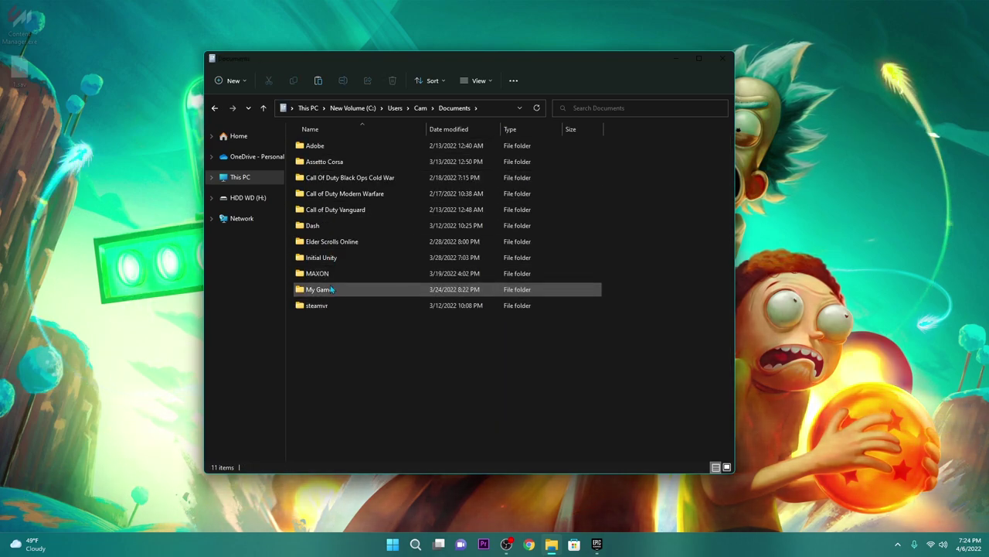
In Documents, open My Games, Tiny Tina's Wonderlands, Saved, and the folder holding the game's save files
click(332, 289)
double_click(332, 290)
double_click(340, 163)
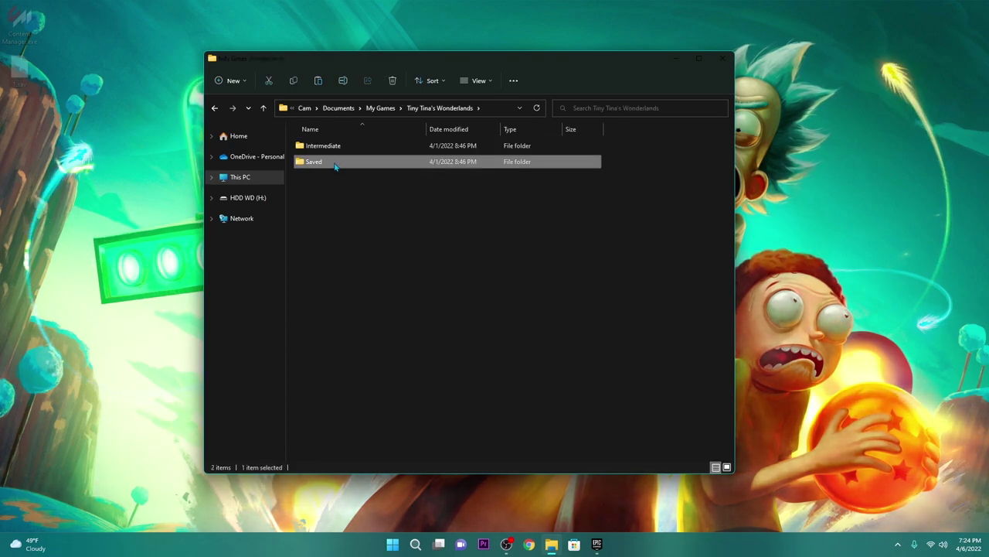
double_click(336, 163)
double_click(333, 211)
click(333, 143)
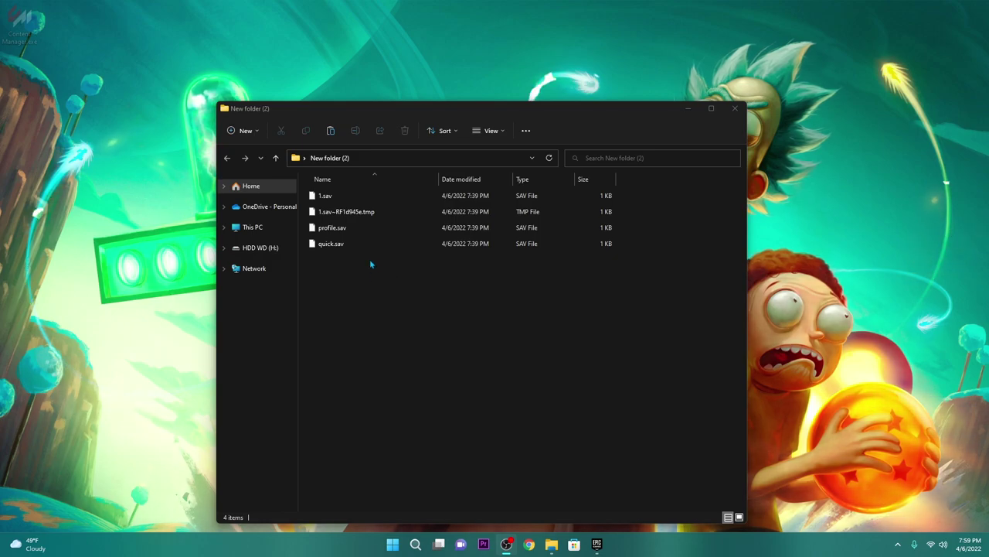
Rename the 1.sav file in New folder (2) to 1.sav.corupt and accept the extension change
right_click(346, 202)
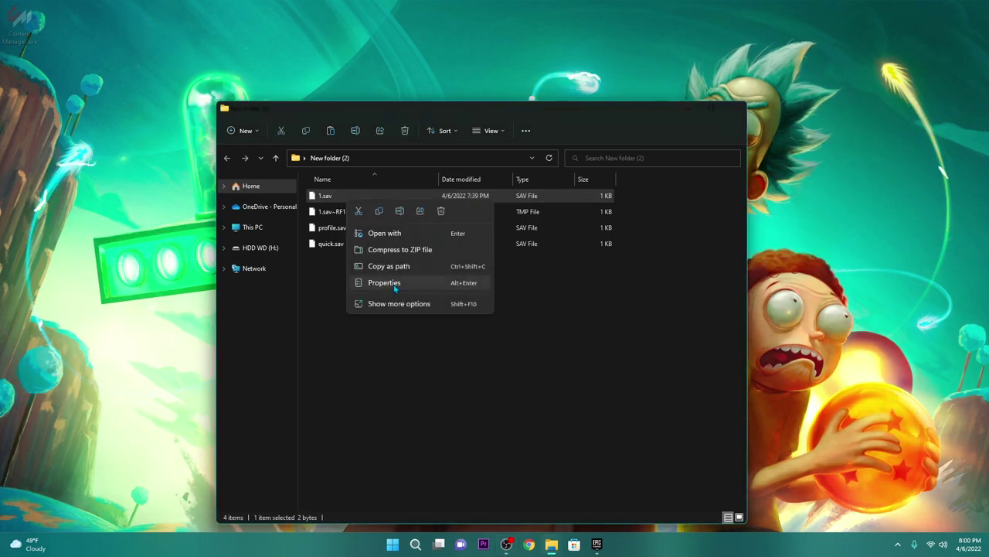
click(394, 285)
click(426, 245)
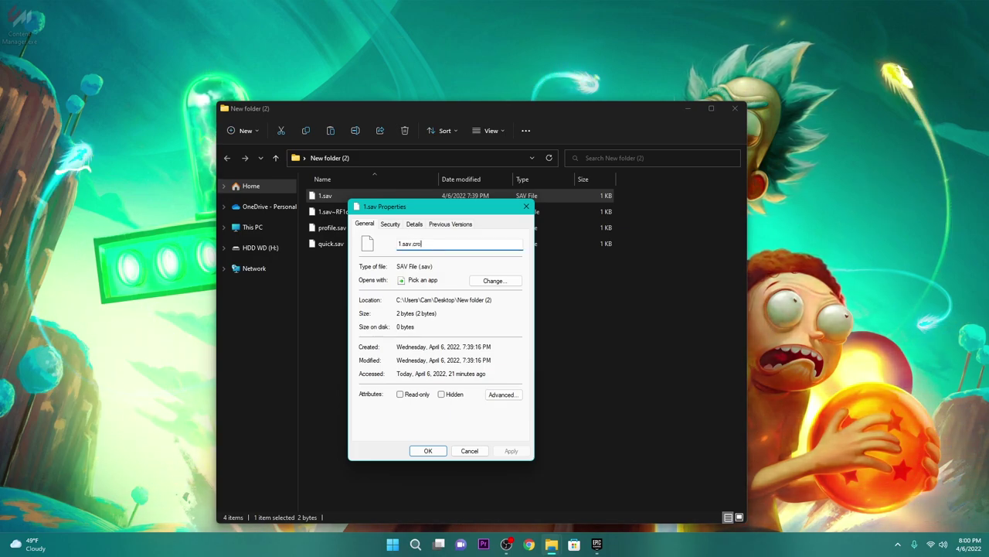
text(oeu)
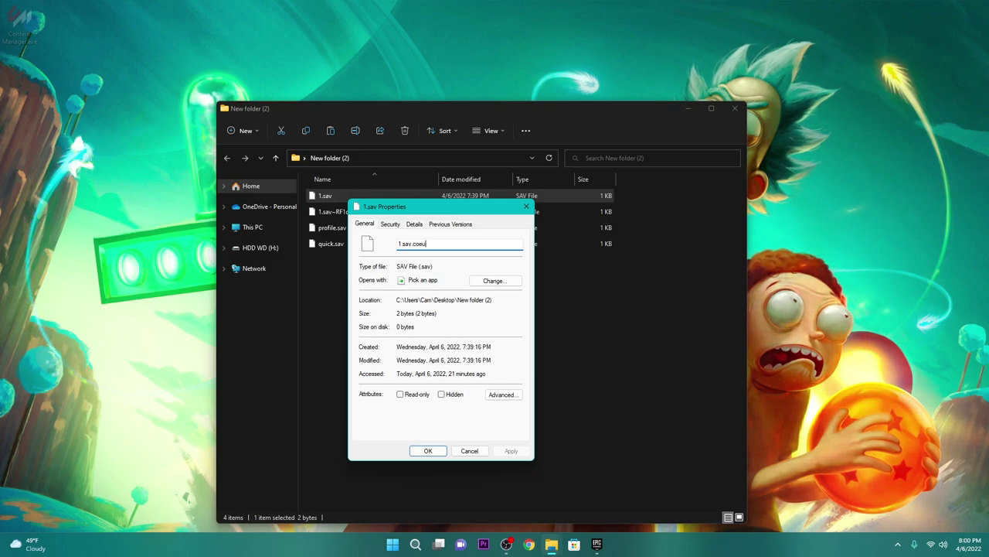
text(rr)
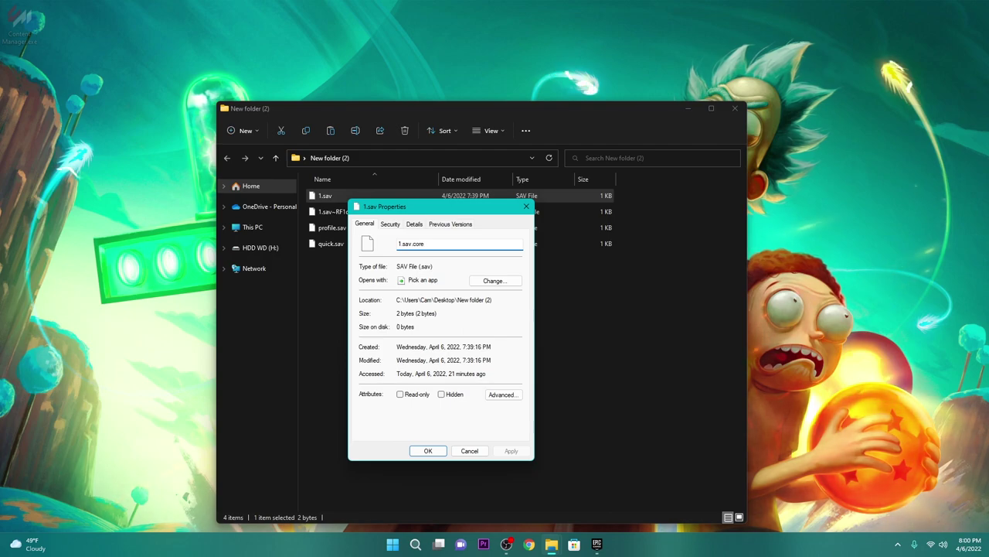
key(BackSpace)
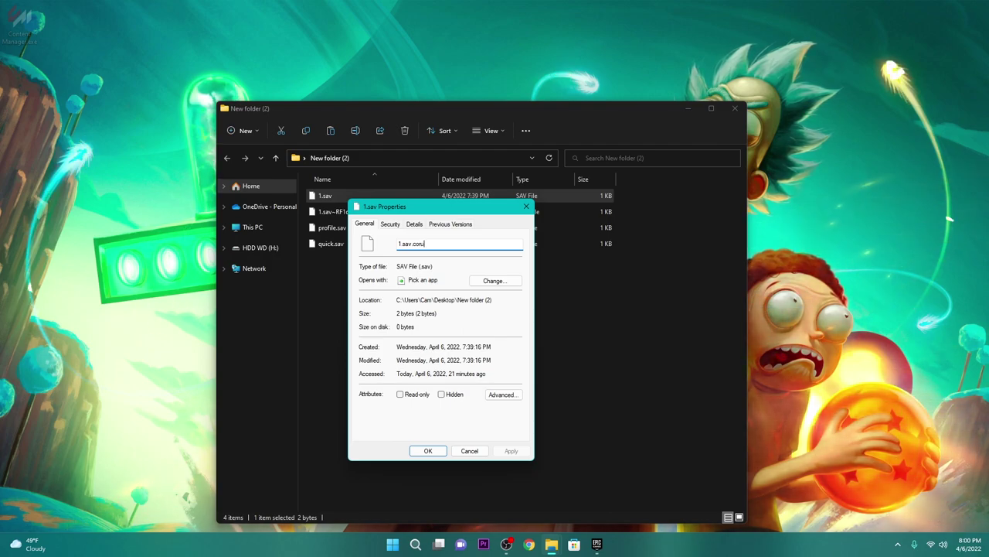
text(u)
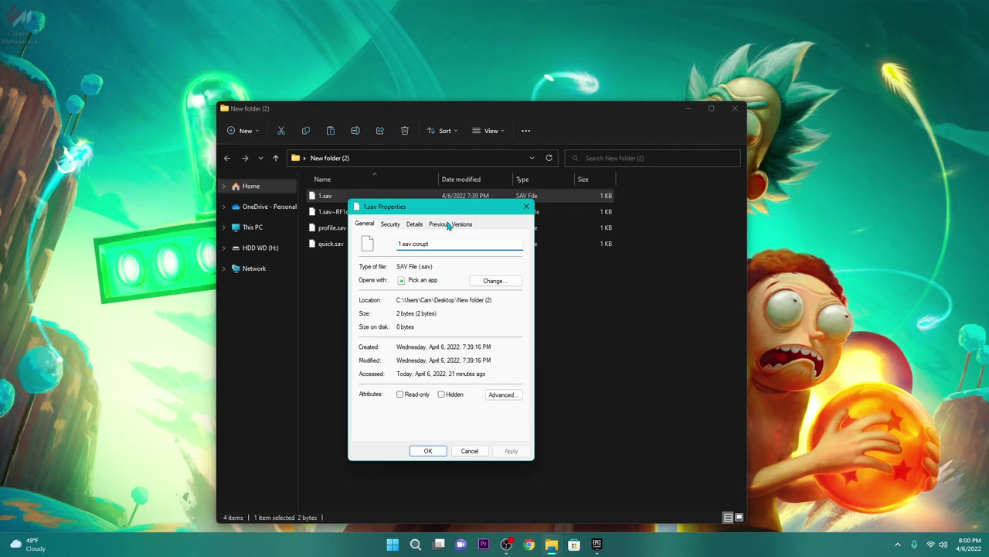
click(432, 451)
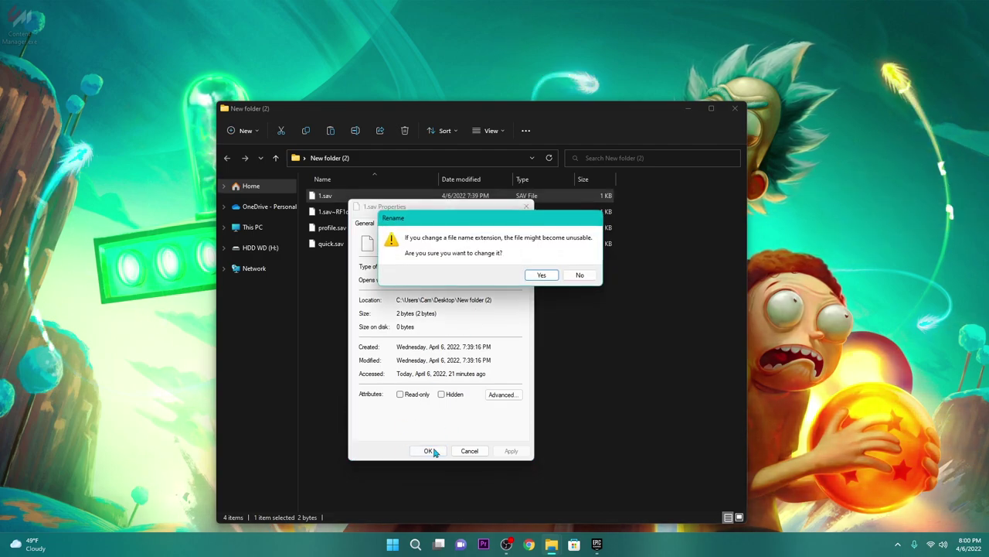
click(542, 276)
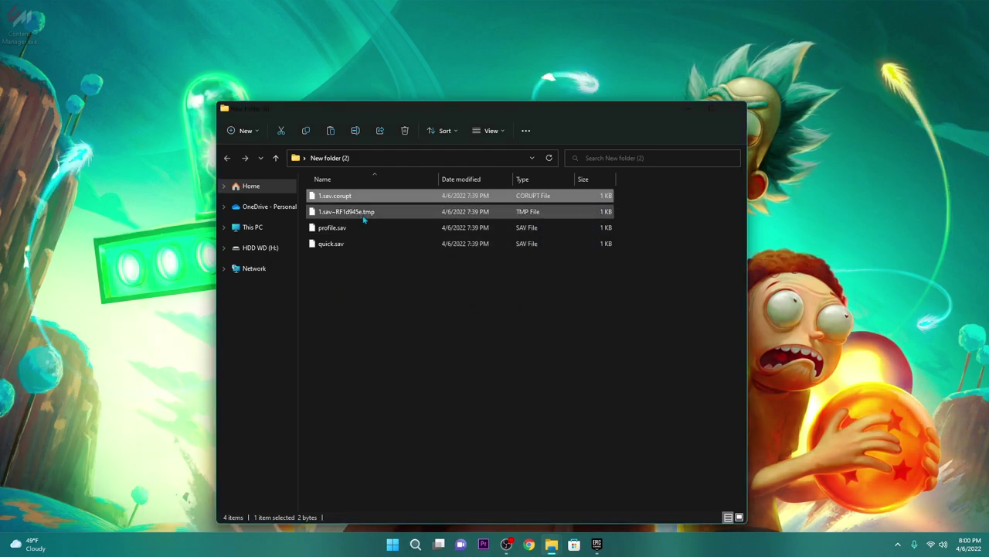
Rename the 1.sav~RF1d945e.tmp file to 1.sav and accept the extension change
right_click(370, 212)
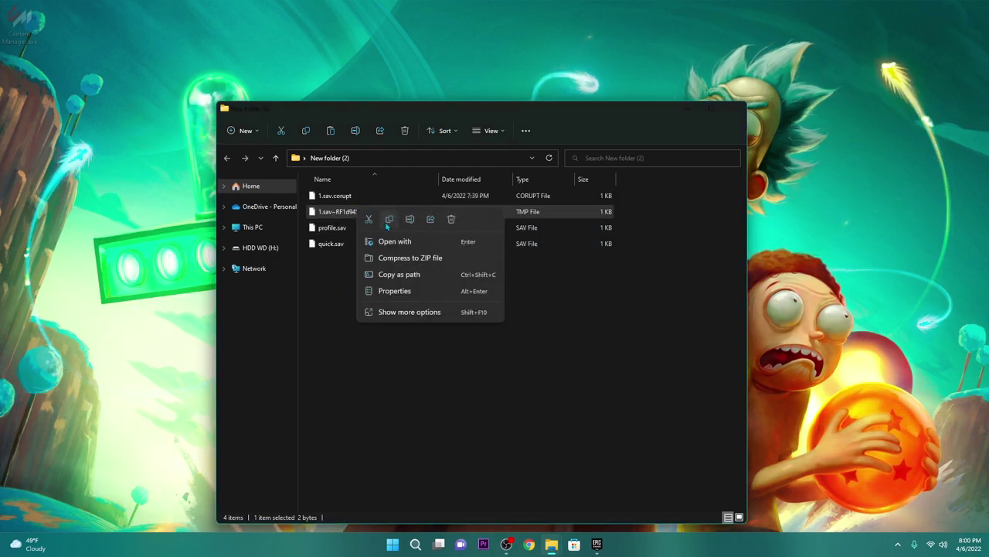
click(379, 288)
click(466, 251)
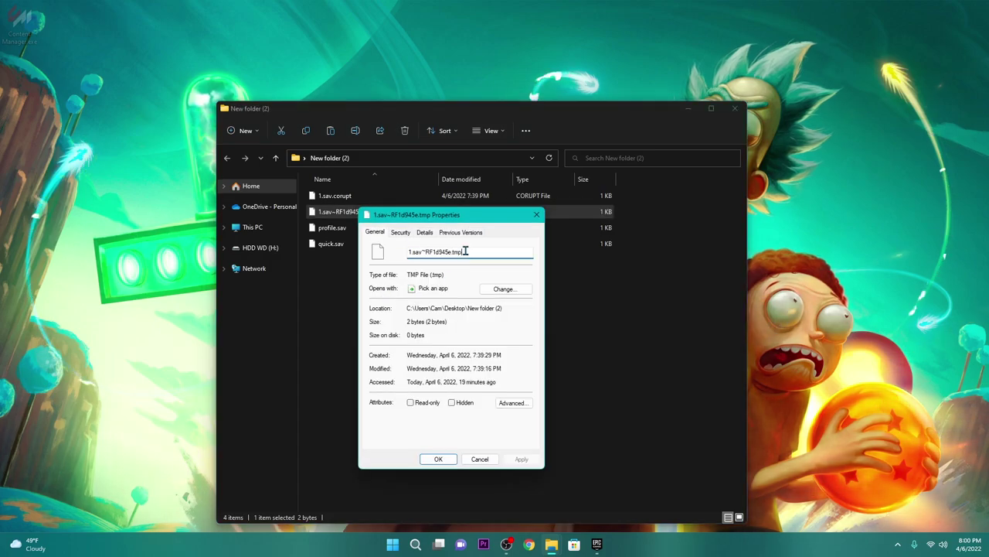
key(BackSpace)
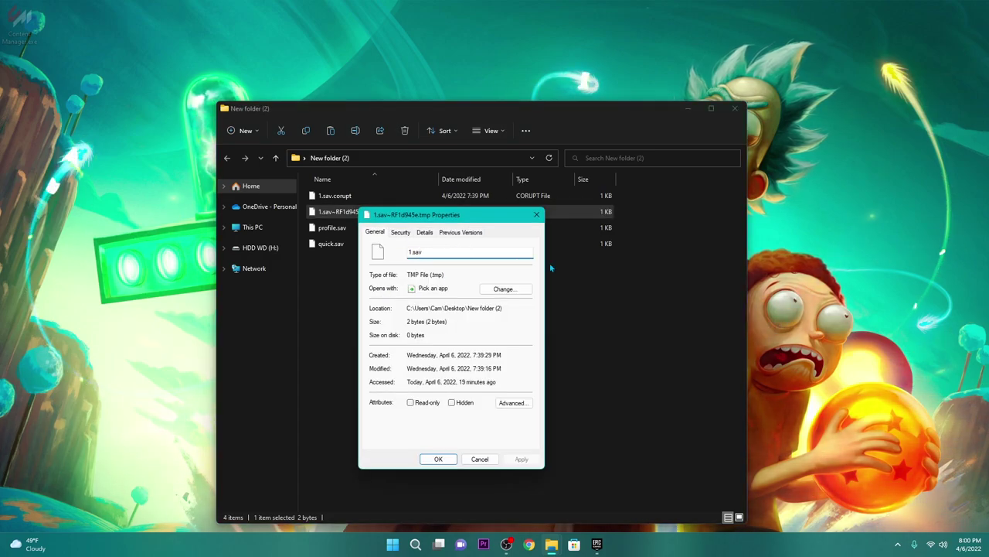
click(437, 459)
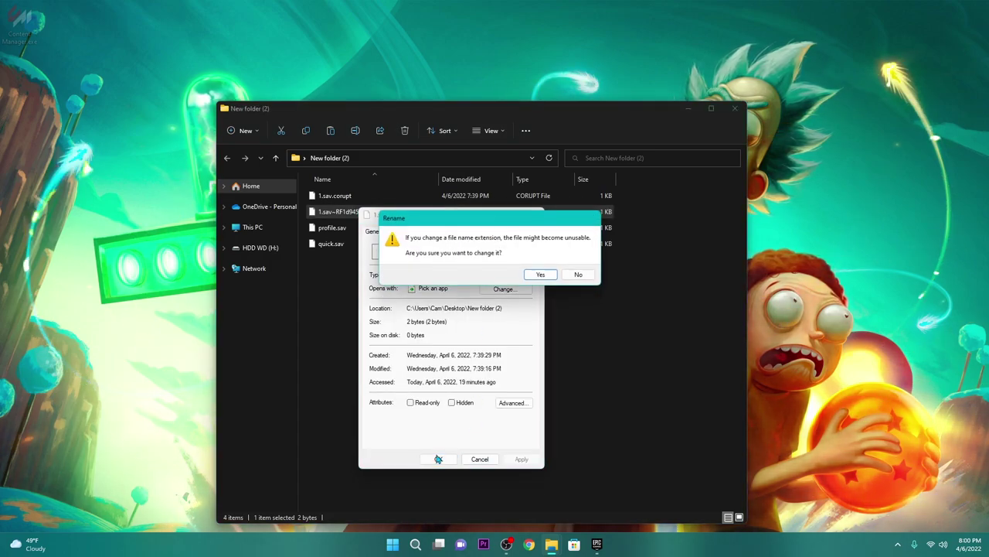
click(541, 276)
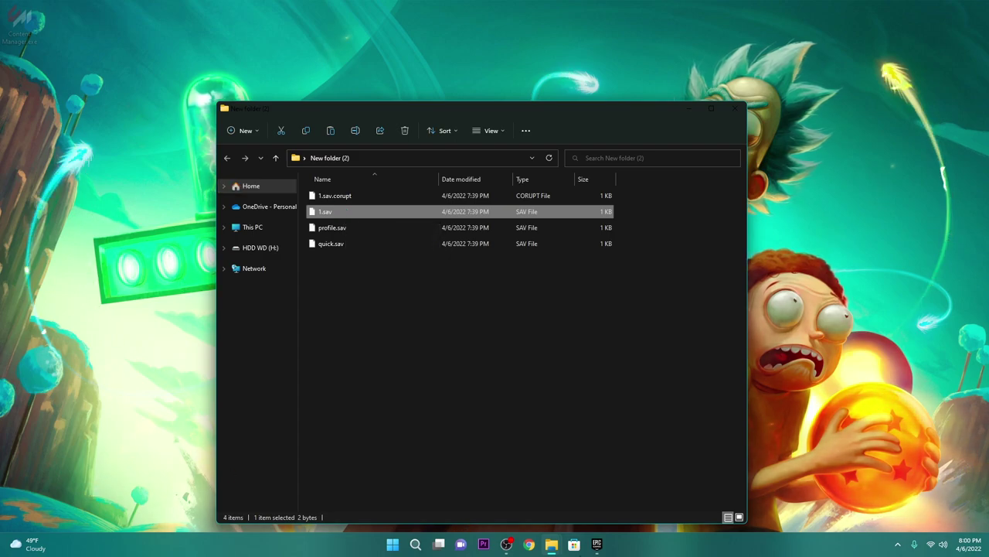
Switch to the Epic Games Launcher and launch Tiny Tina's Wonderlands from the library
click(551, 543)
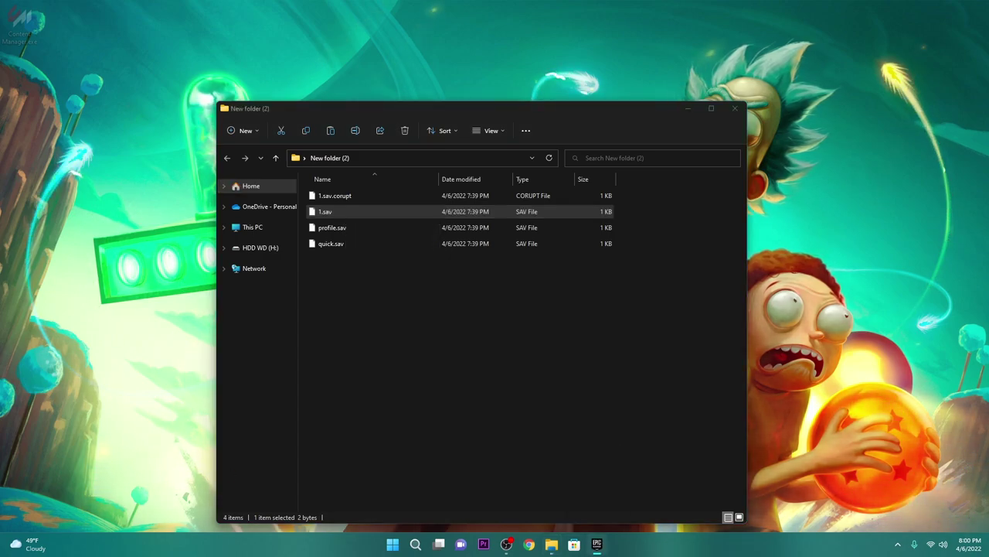
key(alt+Tab)
drag(464, 11, 454, 48)
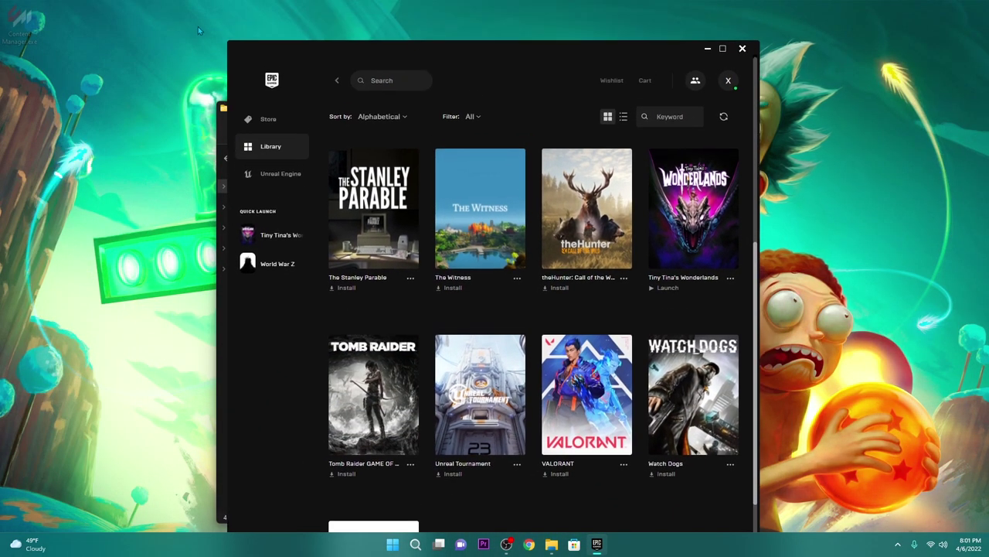
drag(228, 44, 229, 171)
drag(490, 191, 499, 84)
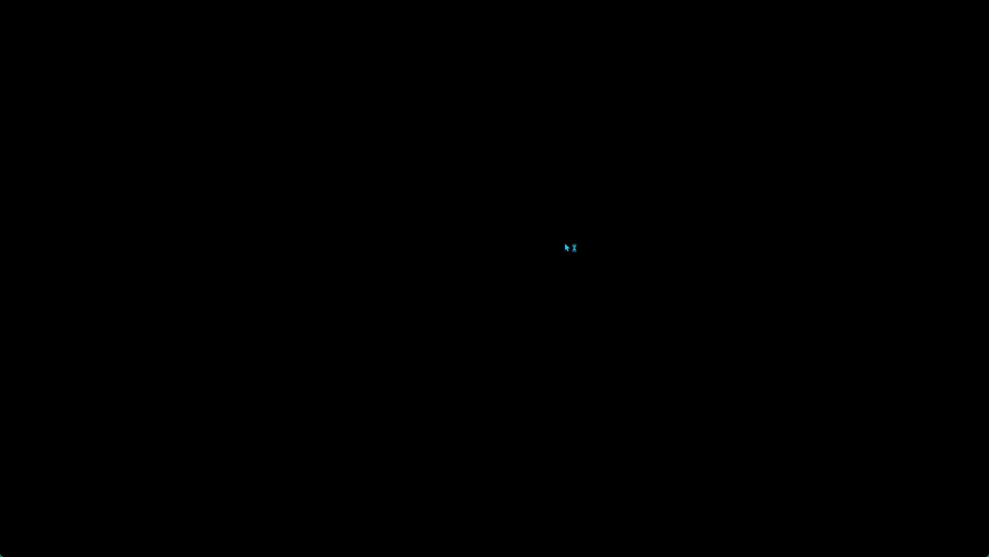
Close Tiny Tina's Wonderlands and return to the save files in New folder (2)
key(super)
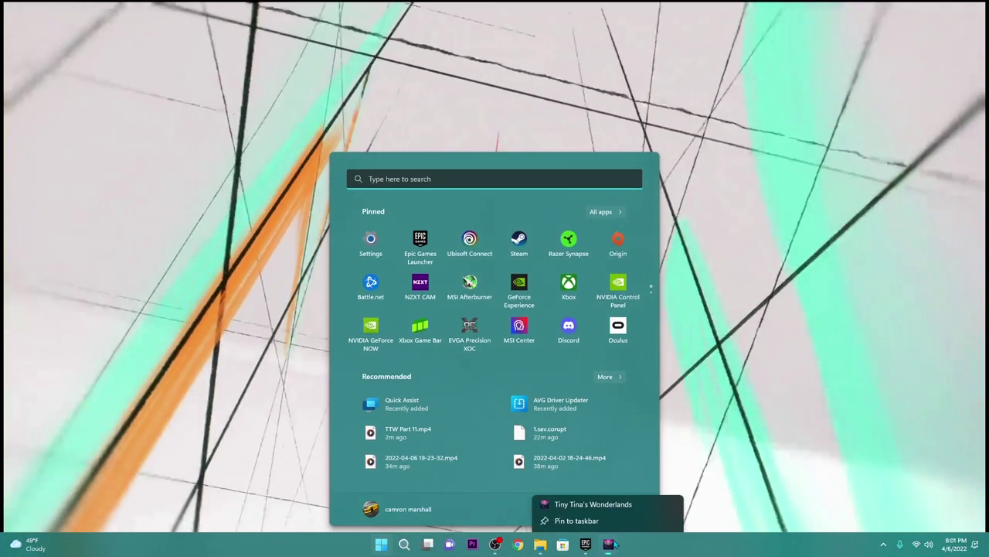
right_click(610, 544)
click(583, 519)
click(325, 133)
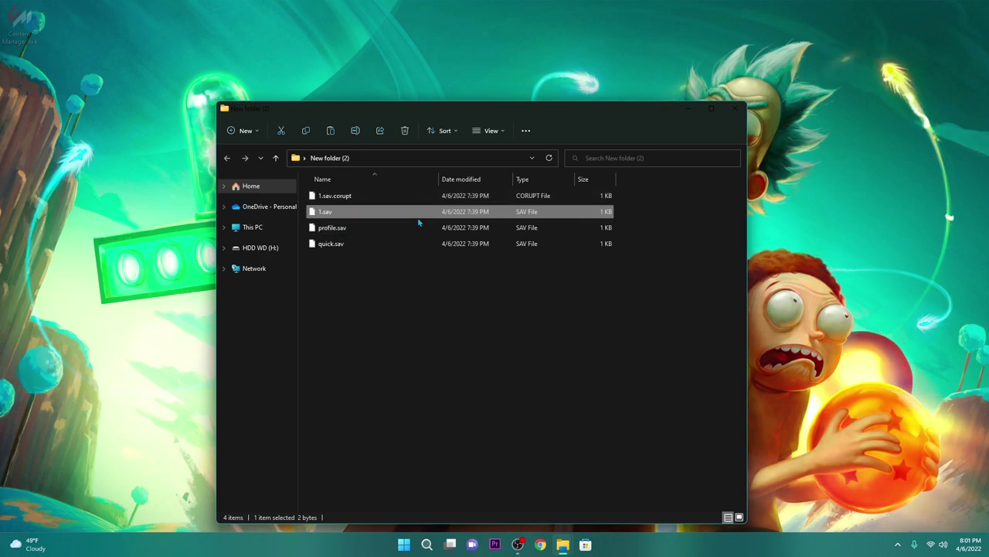
Remove 1.sav from New folder (2) and rename quick.sav to 1.sav
drag(401, 113, 357, 74)
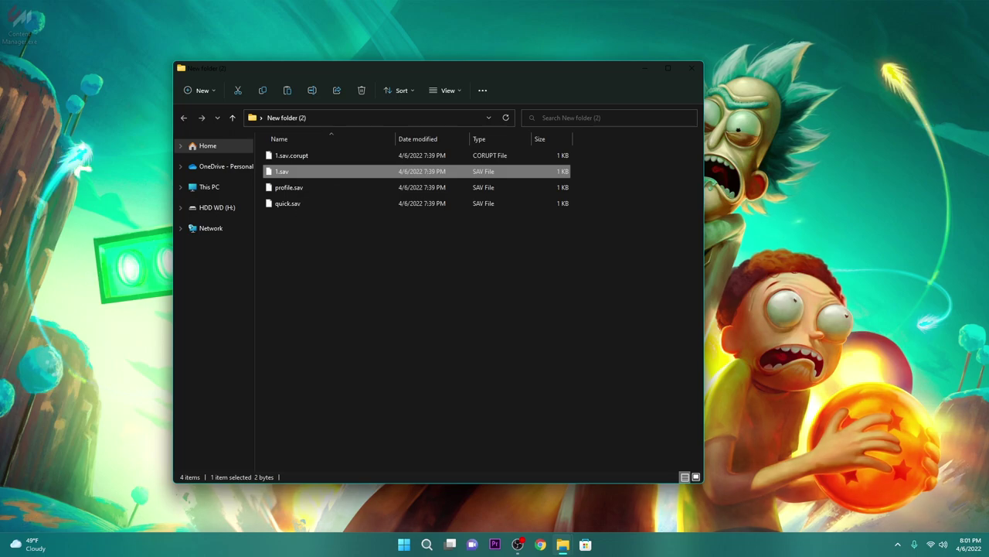
drag(284, 172, 11, 533)
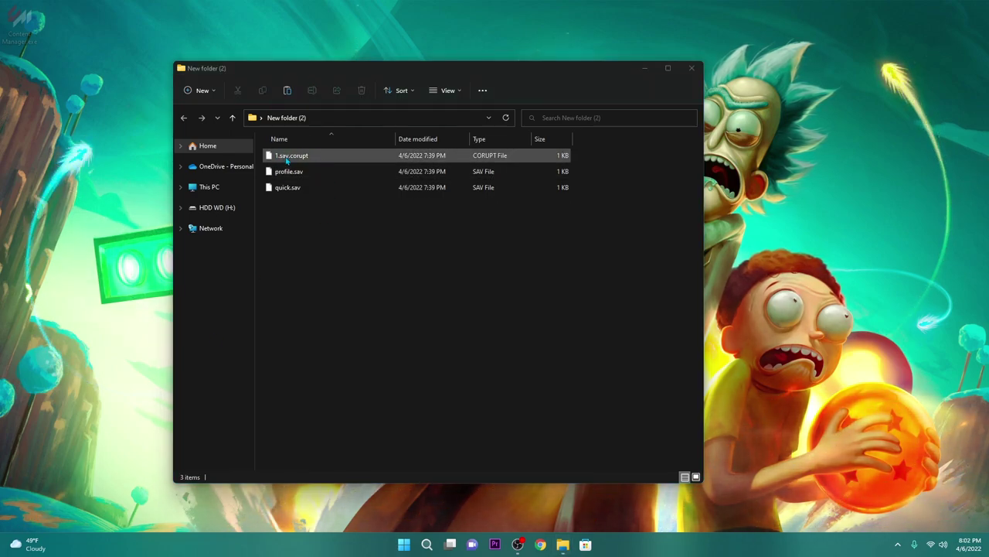
right_click(289, 193)
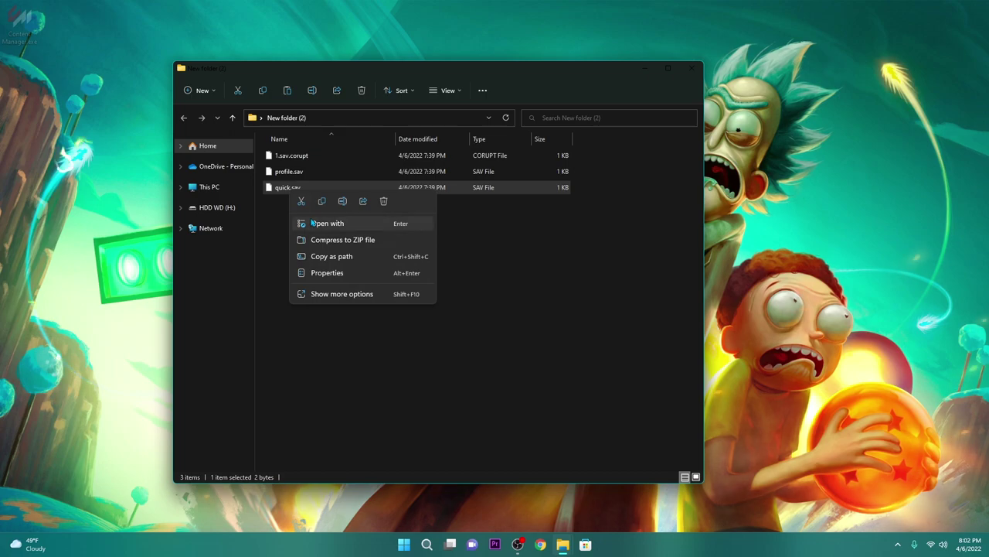
click(329, 272)
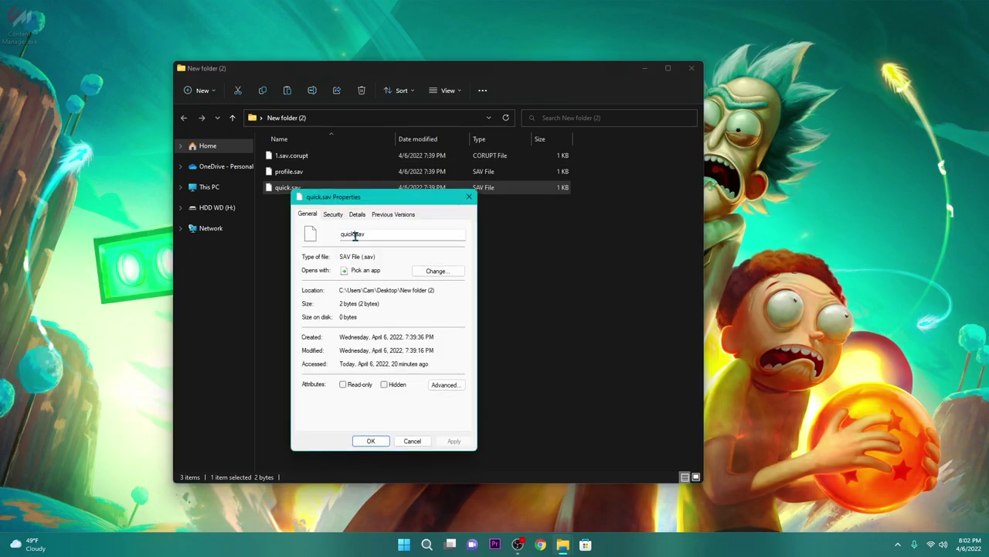
text(1)
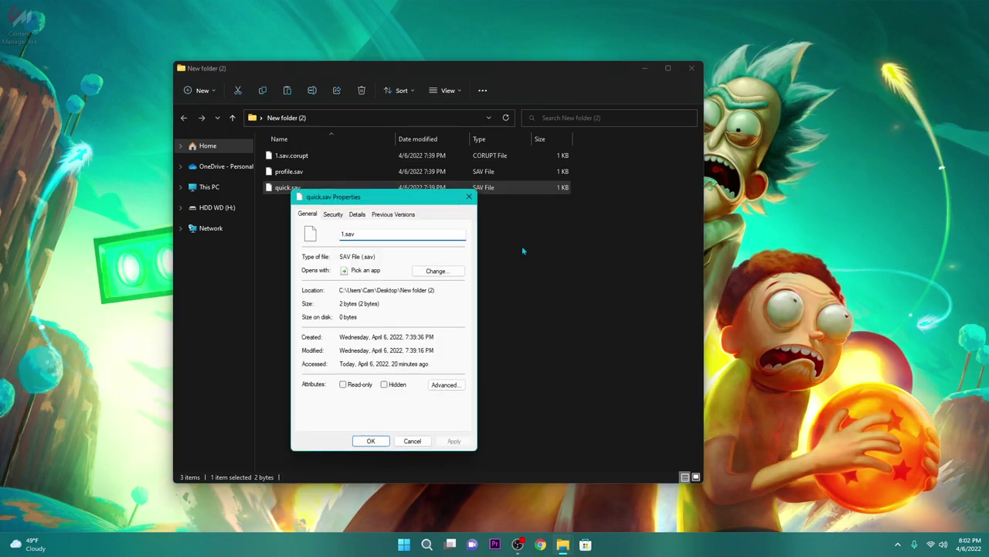
click(371, 442)
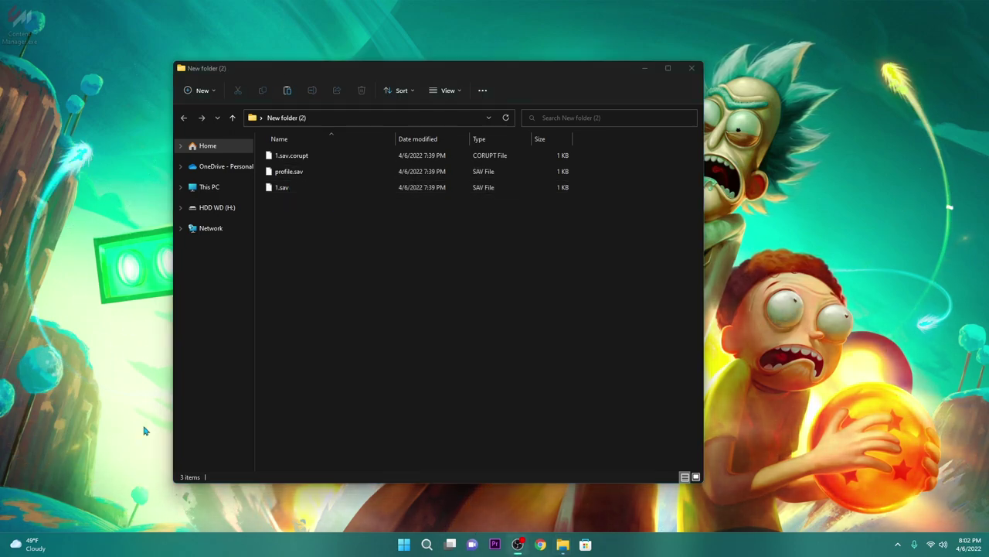
right_click(299, 195)
click(309, 201)
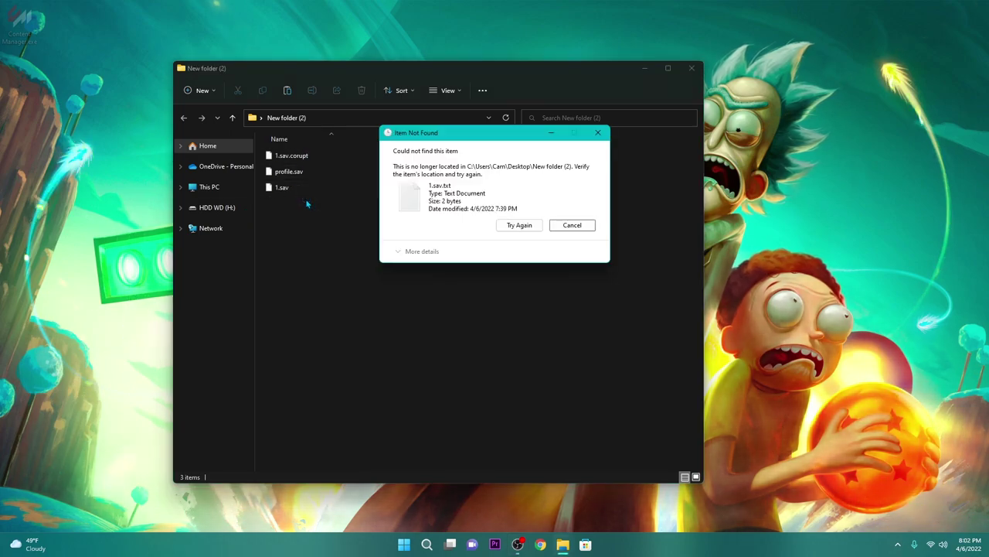
click(520, 228)
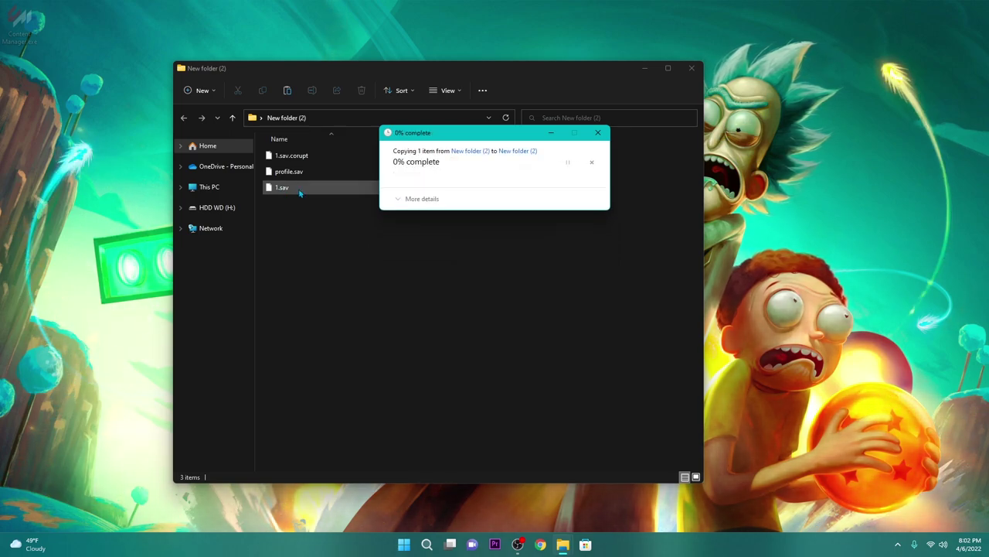
click(568, 225)
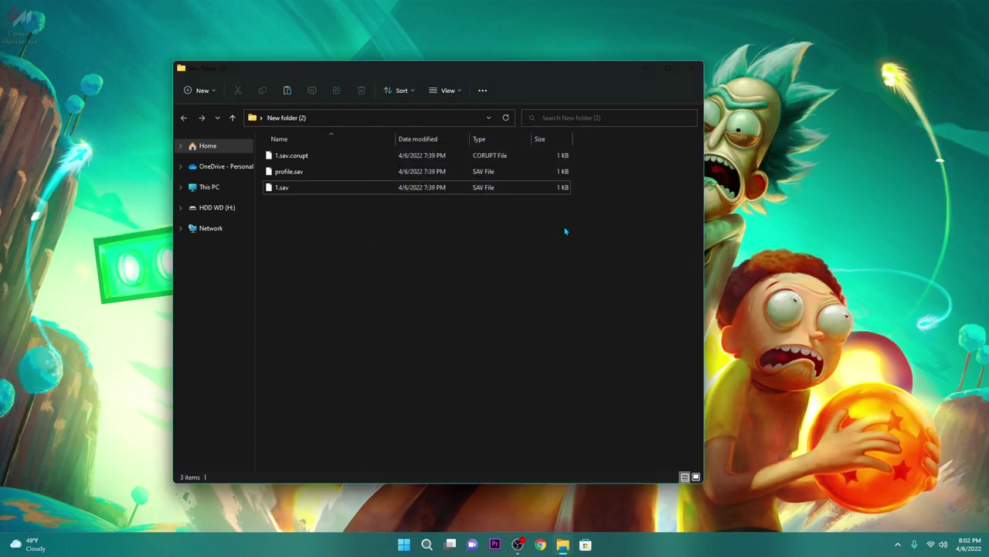
right_click(286, 192)
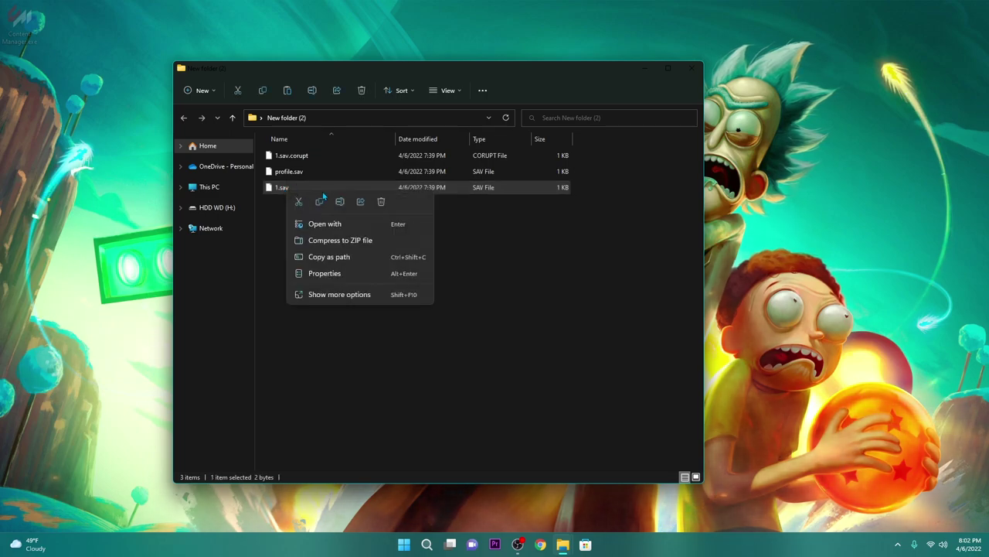
click(330, 295)
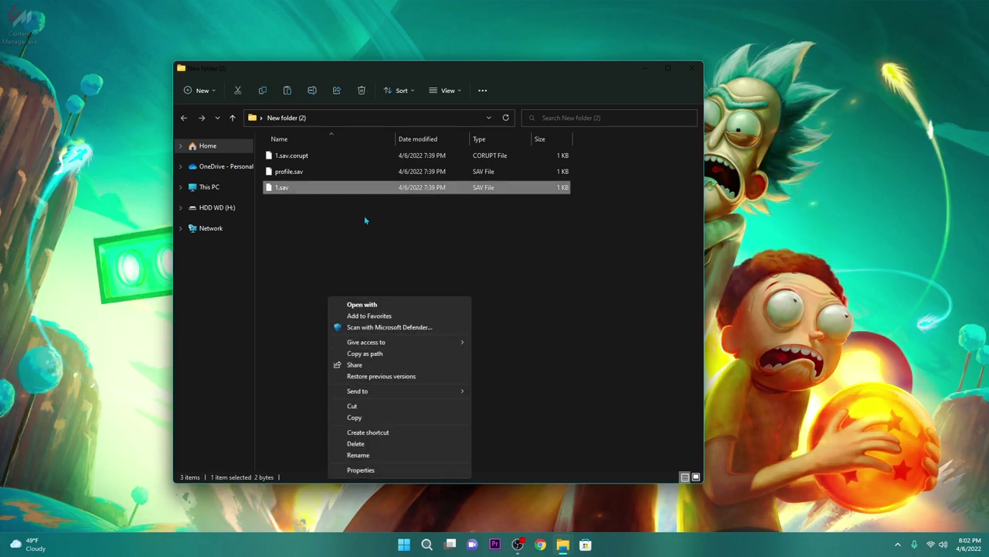
click(366, 242)
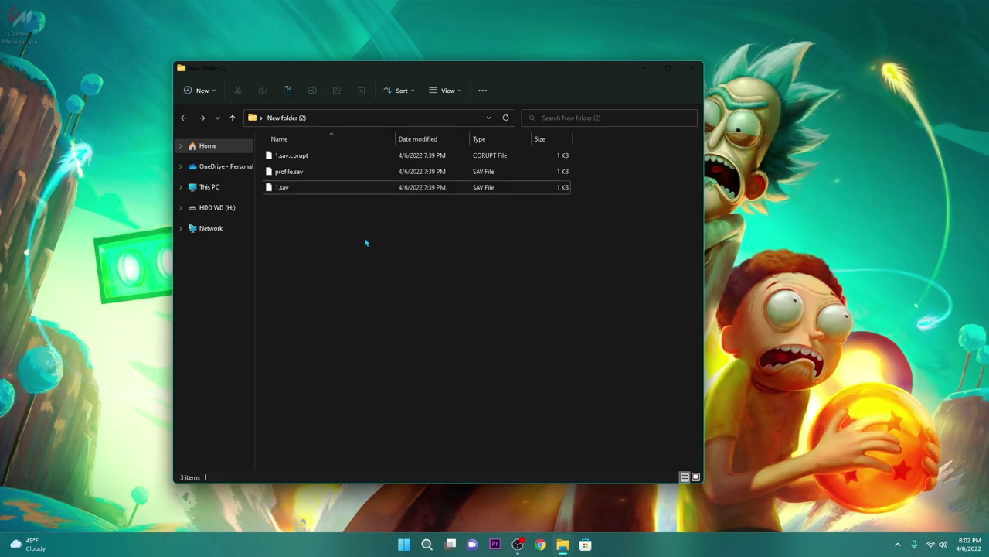
Try to copy 1.sav from New folder (2) to the desktop as a backup, and dismiss the resulting dialog
right_click(285, 192)
click(319, 201)
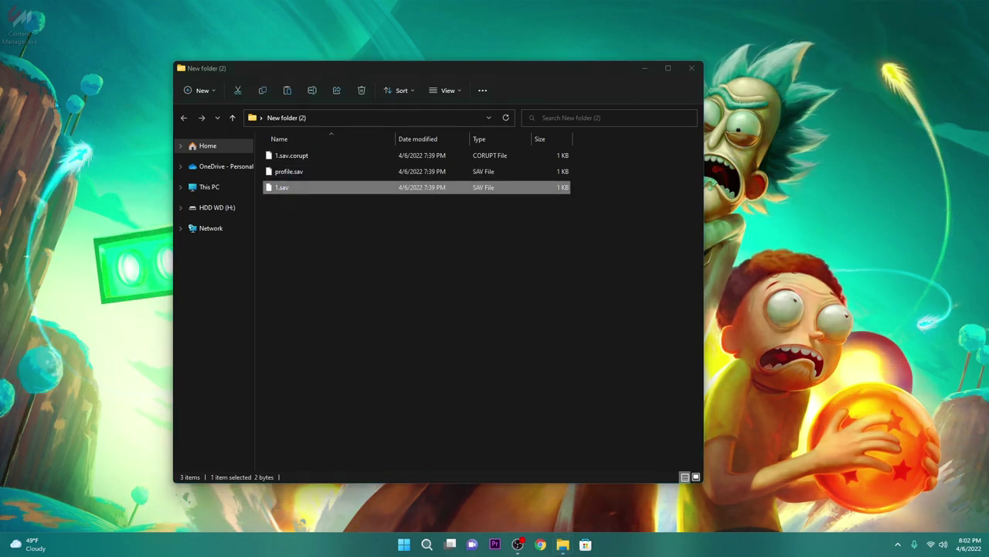
right_click(32, 107)
click(50, 114)
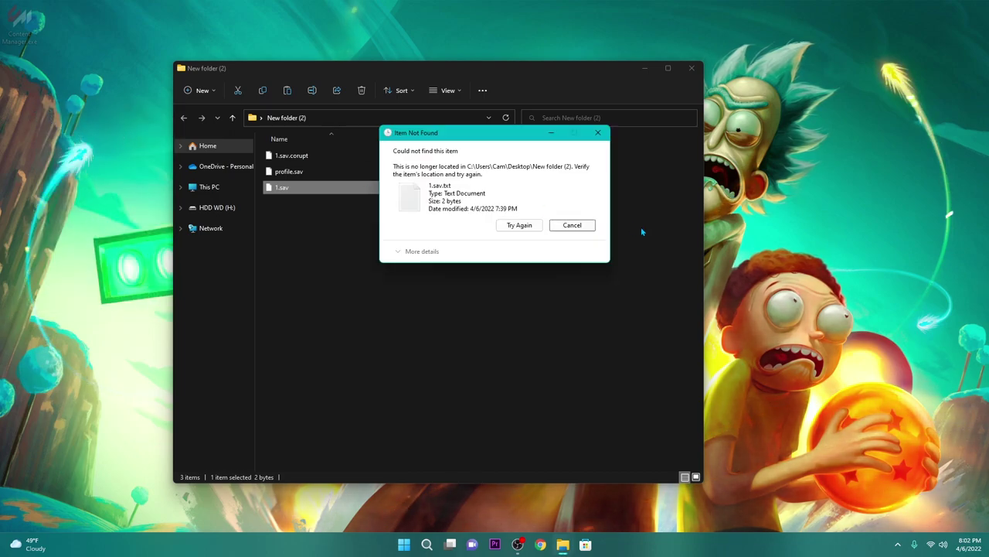
key(Escape)
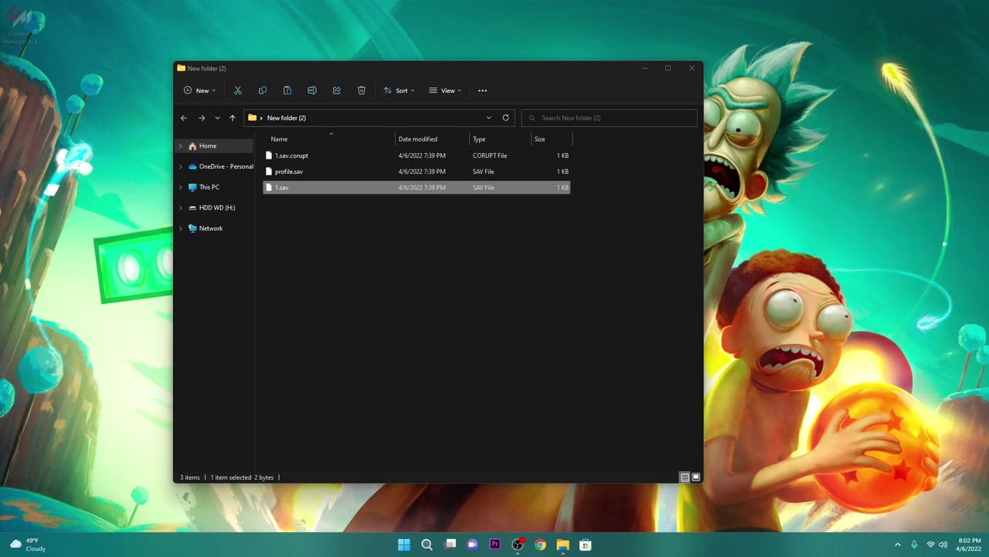
click(110, 146)
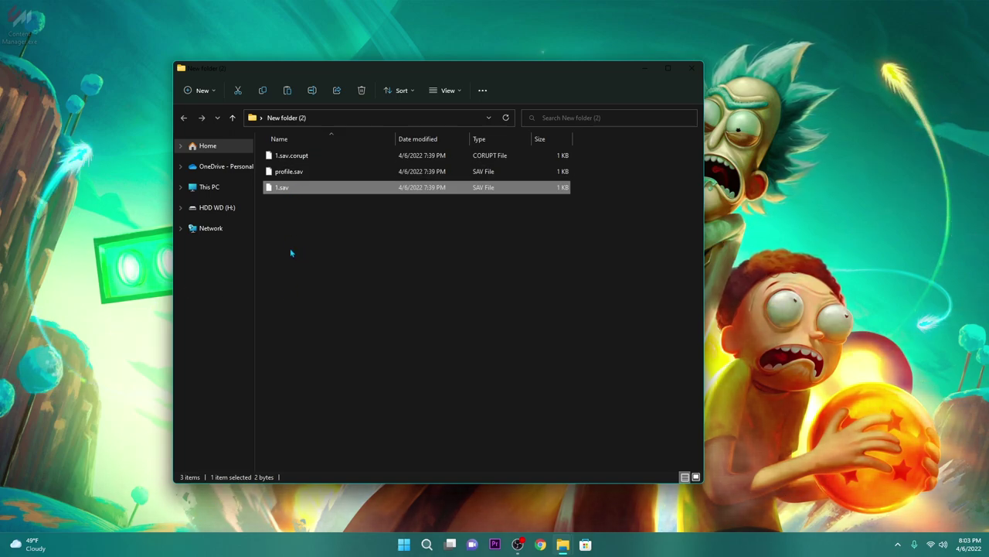
right_click(288, 193)
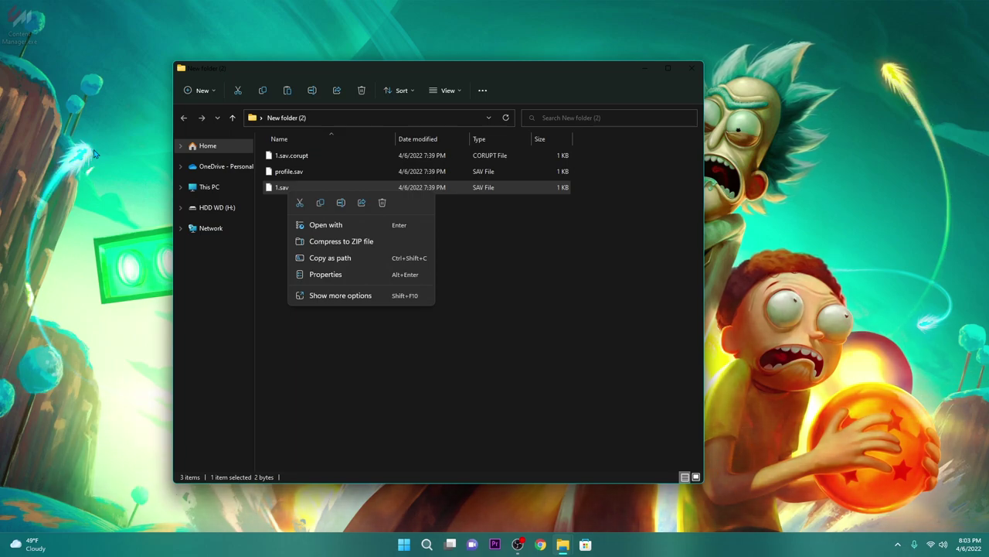
key(Escape)
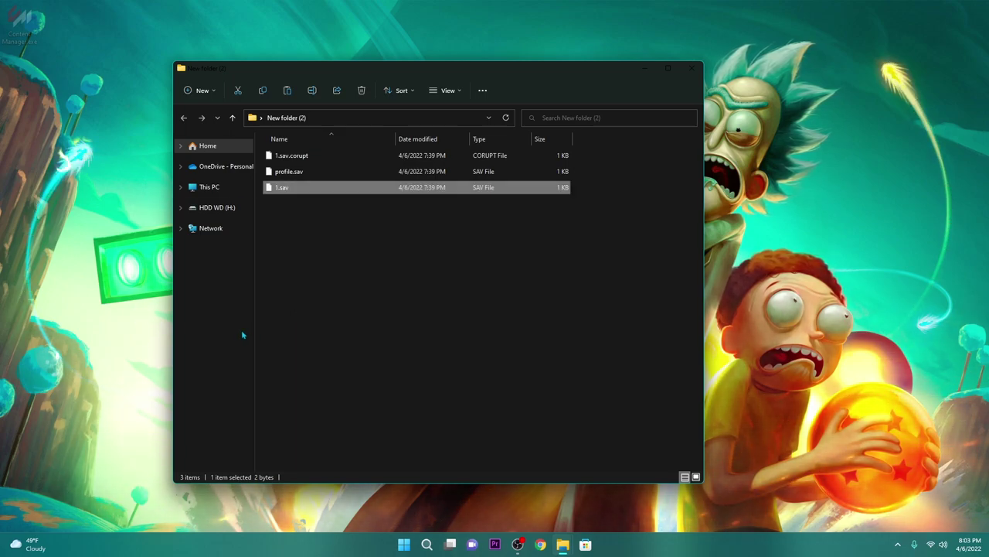